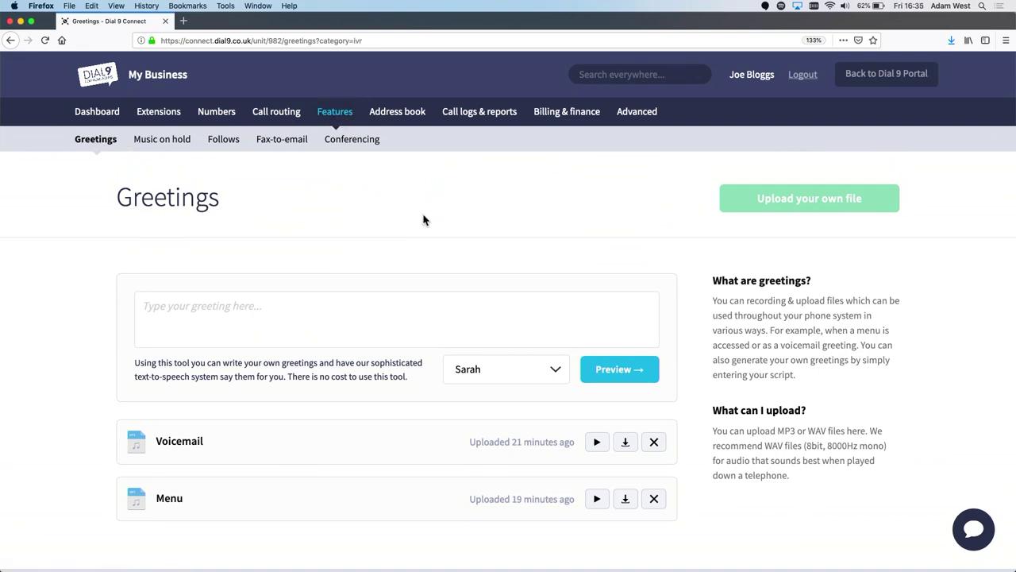
Step: Upload Greeting.mp3 from Downloads and play back the new Greeting entry
click(794, 215)
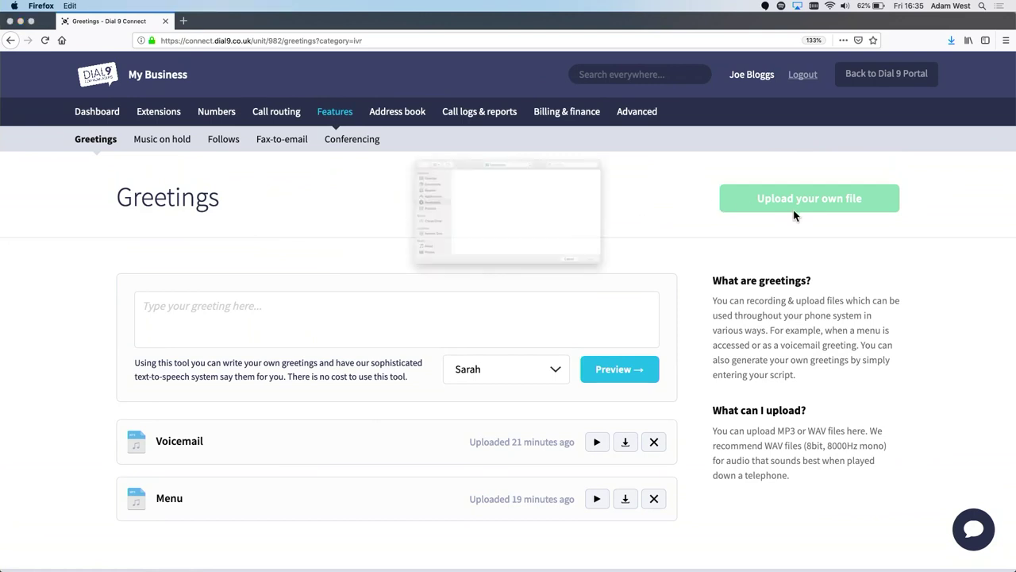
double_click(426, 121)
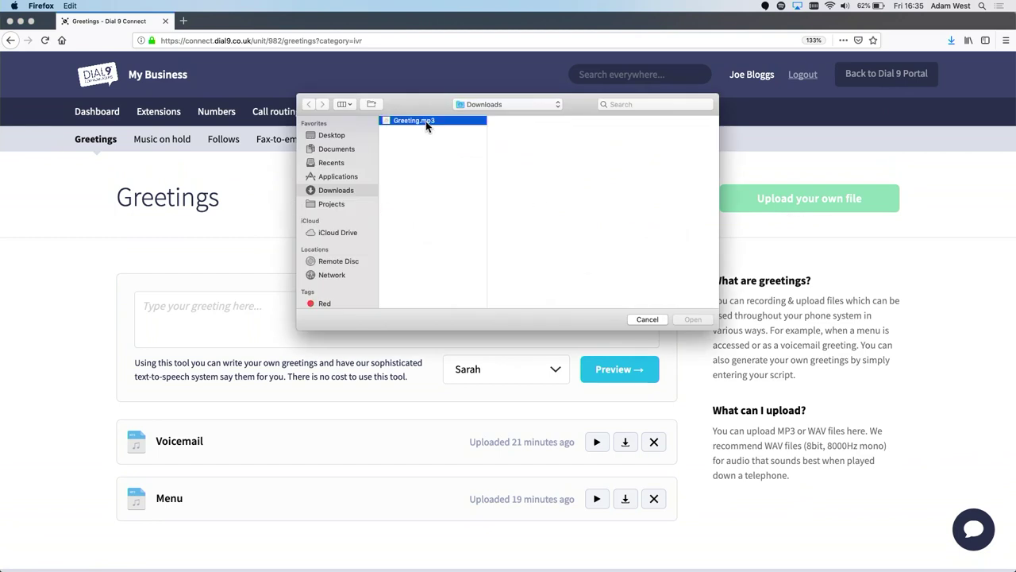
scroll(369, 258, down, 5)
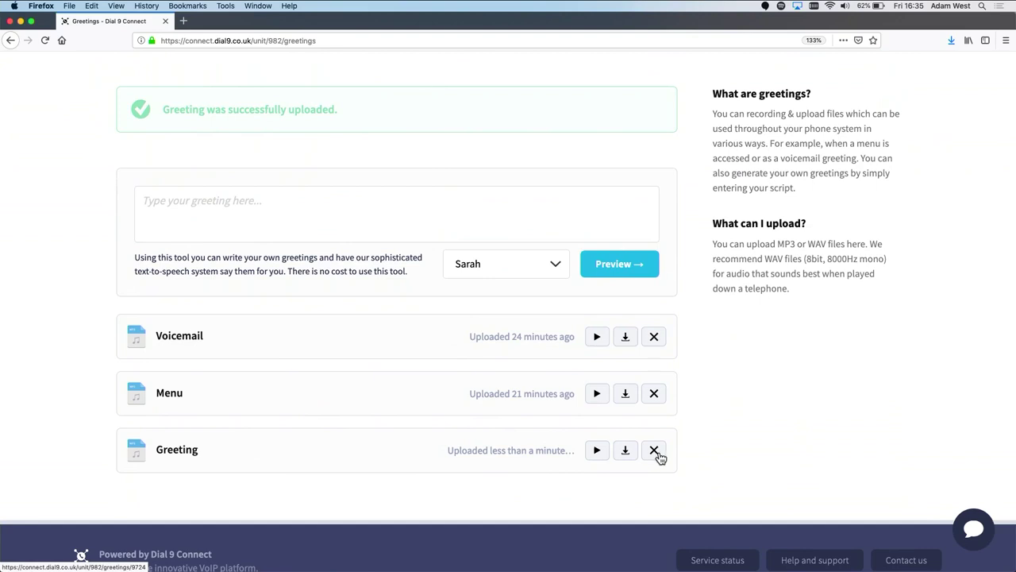
click(591, 459)
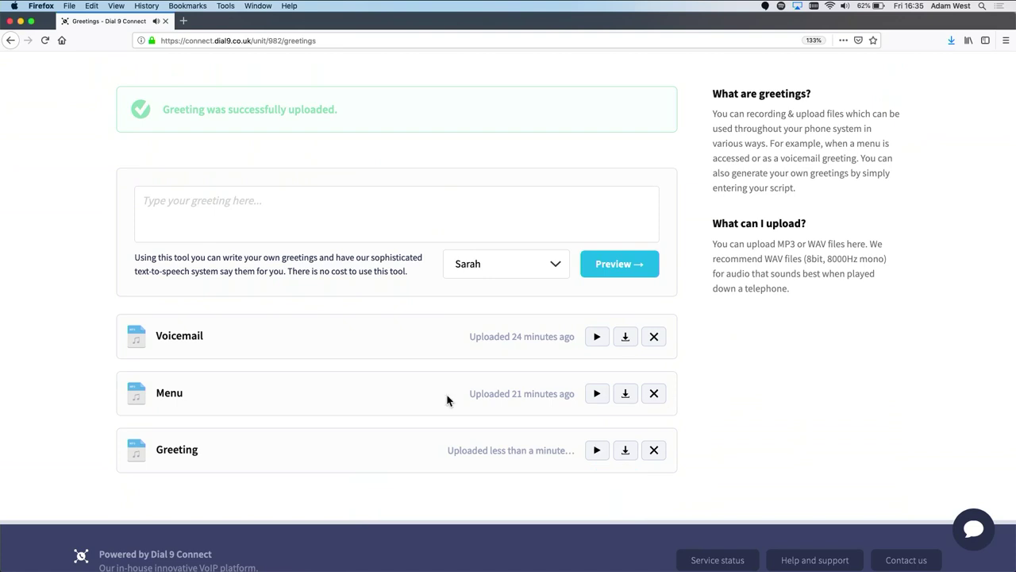
scroll(305, 364, up, 1)
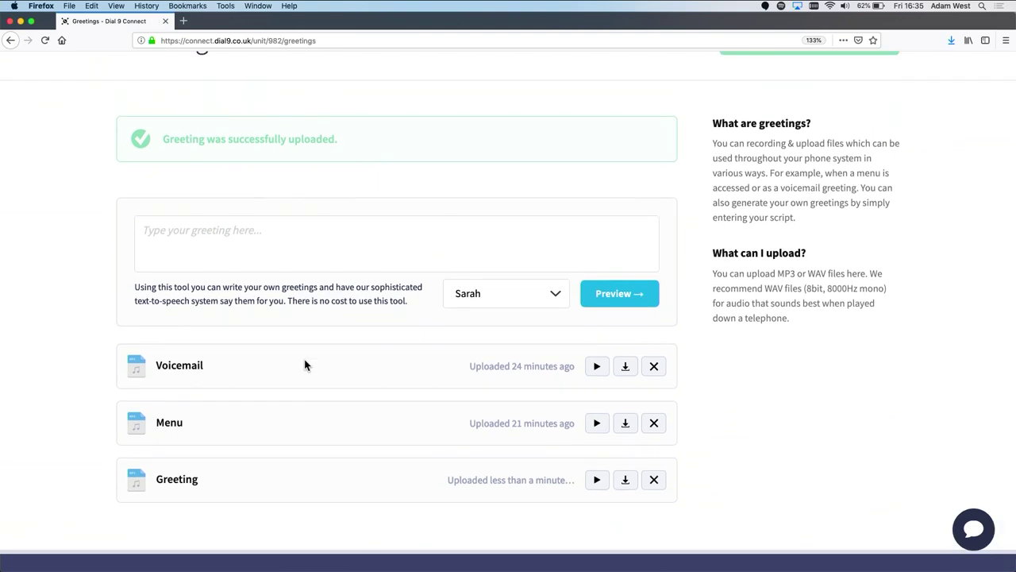
scroll(304, 364, up, 3)
Step: Preview the script 'Welcome to my business.' in the Sarah voice, then reopen it for editing
click(293, 326)
scroll(293, 327, down, 1)
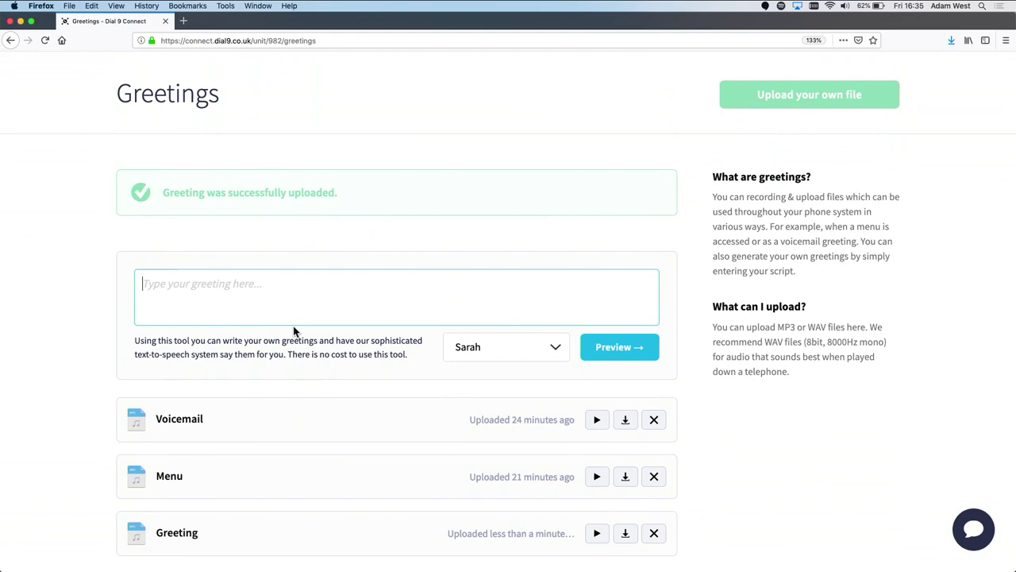
text(Welcome t o)
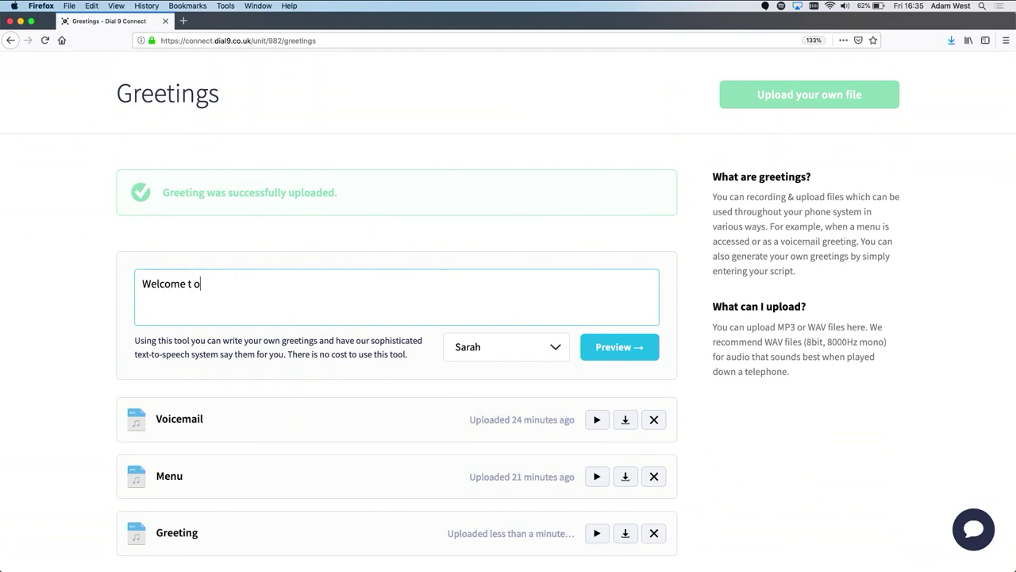
key(BackSpace)
key(BackSpace)
text(o my business.)
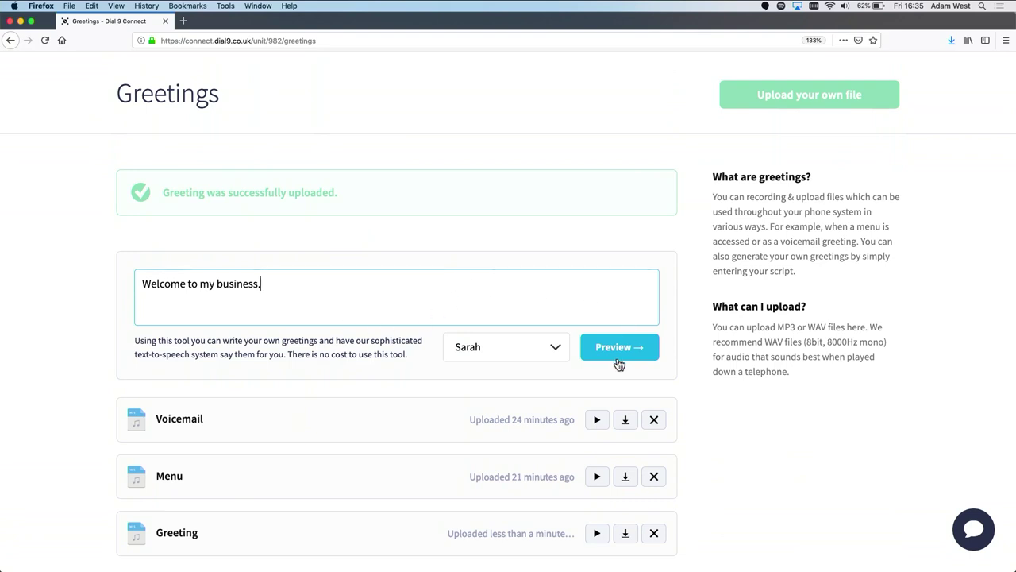
click(459, 354)
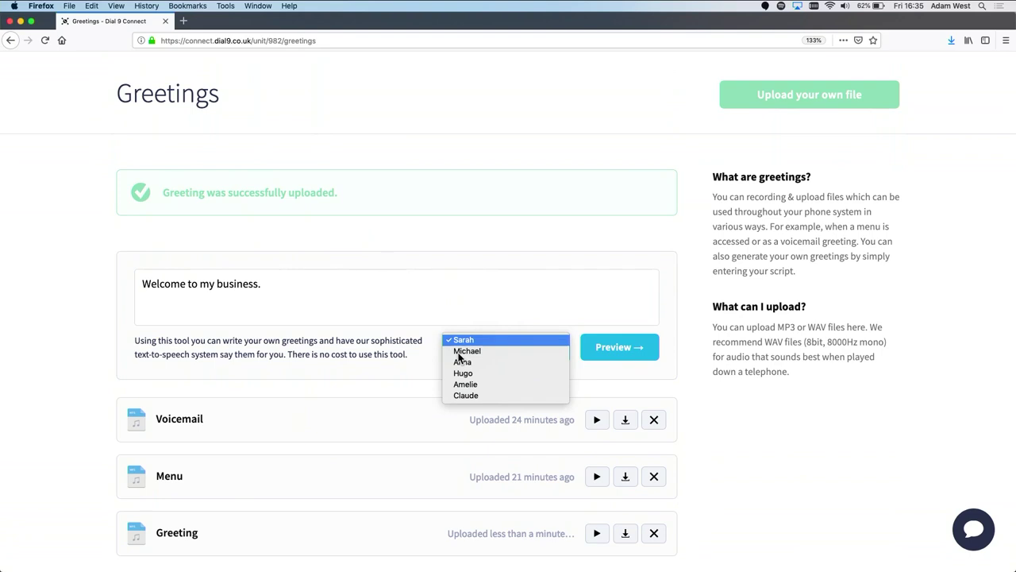
click(418, 357)
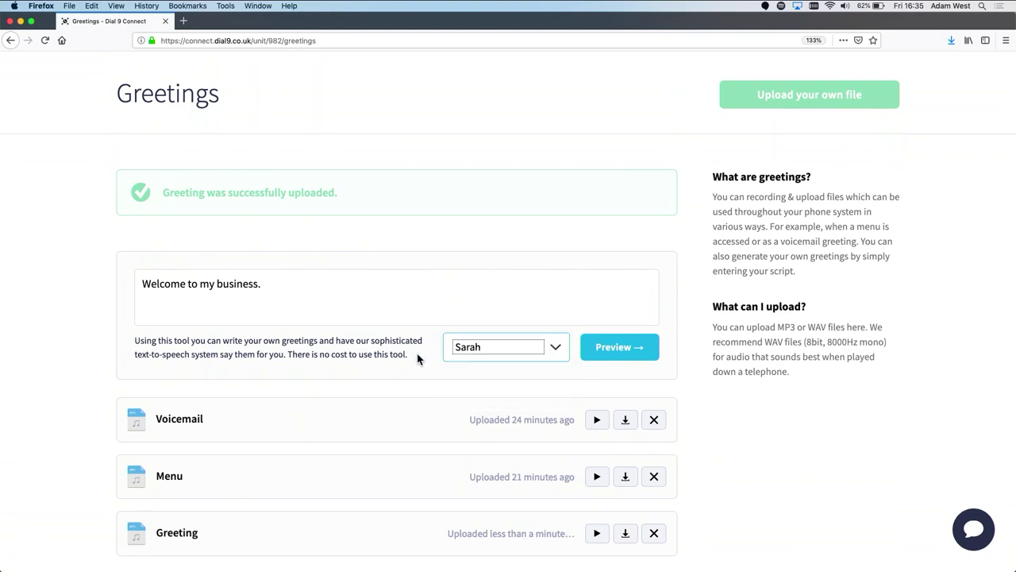
click(627, 352)
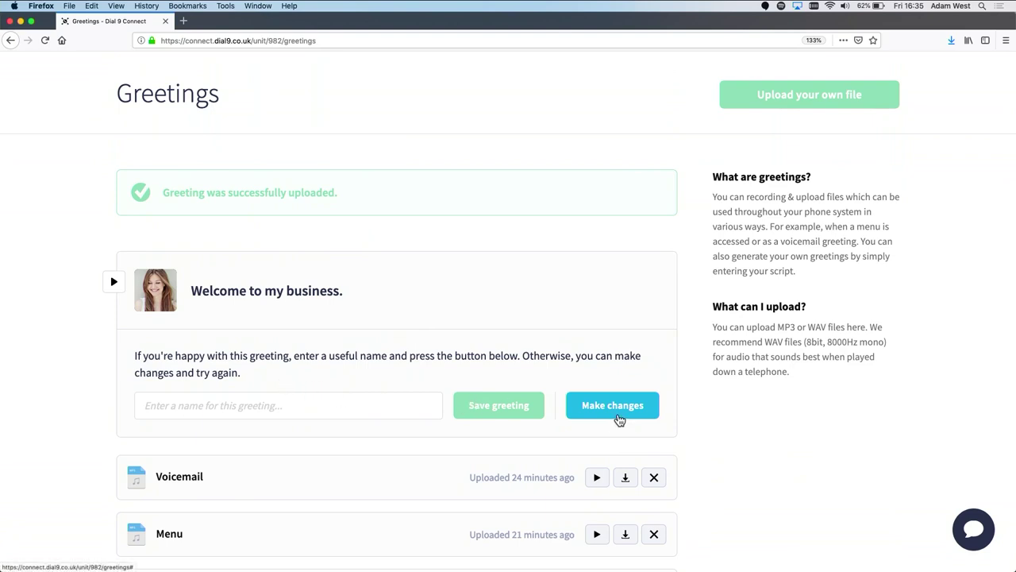
click(619, 419)
Step: Extend the script with 'We'll now connect you to our team' and preview it in the Hugo voice
click(368, 290)
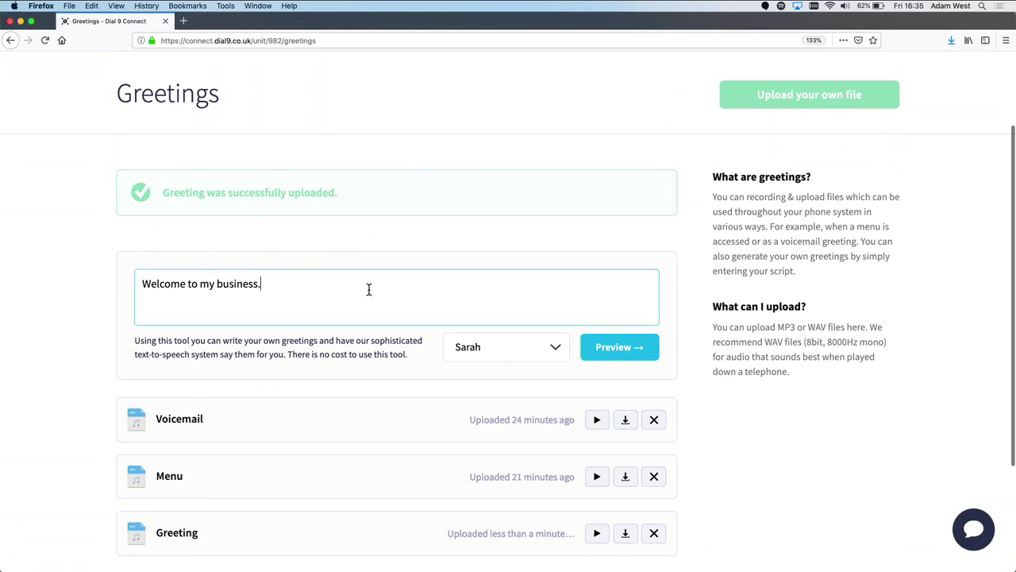
text(We')
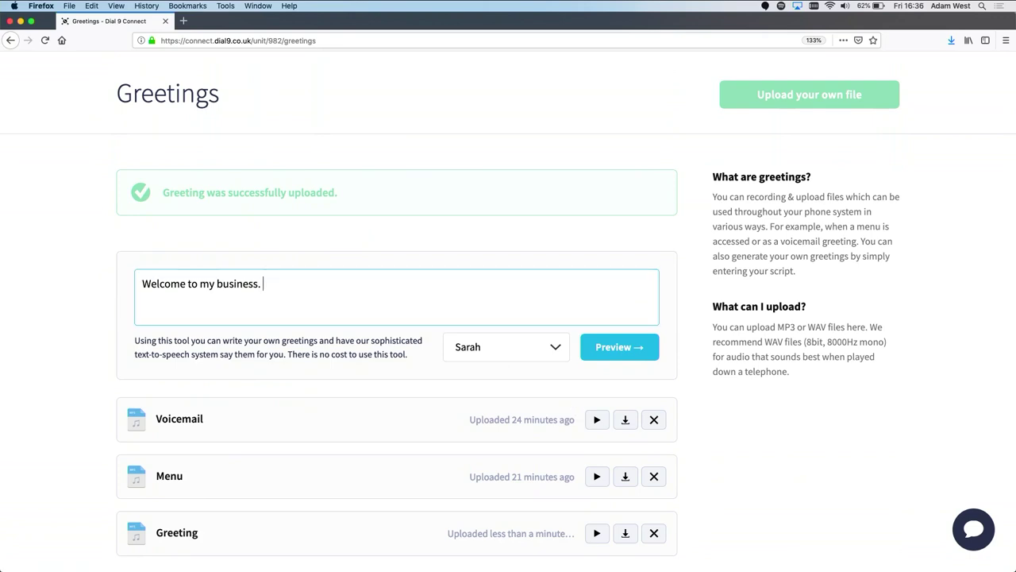
text(ll now)
text( connect you to our)
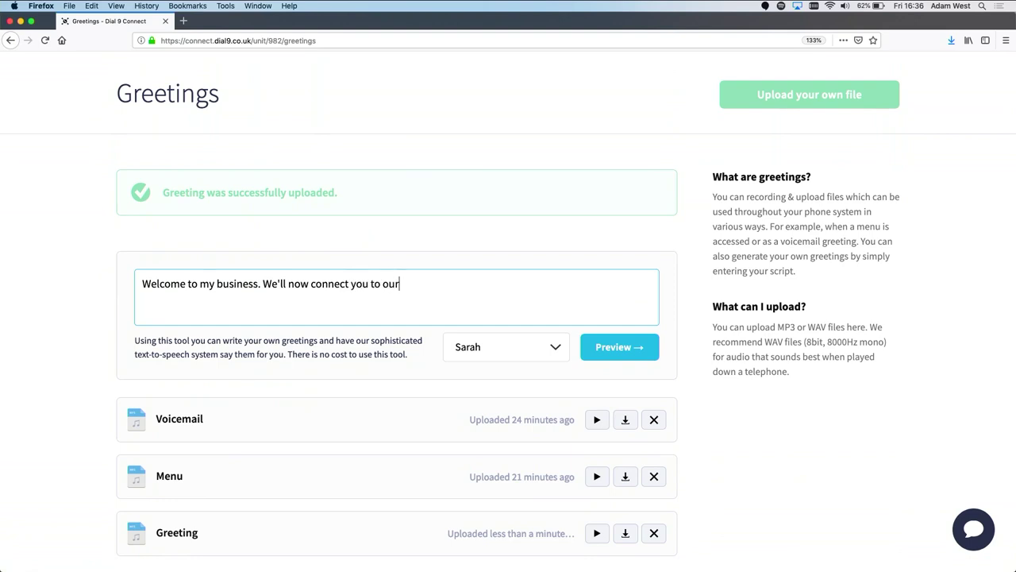
text( team.)
click(491, 354)
click(501, 372)
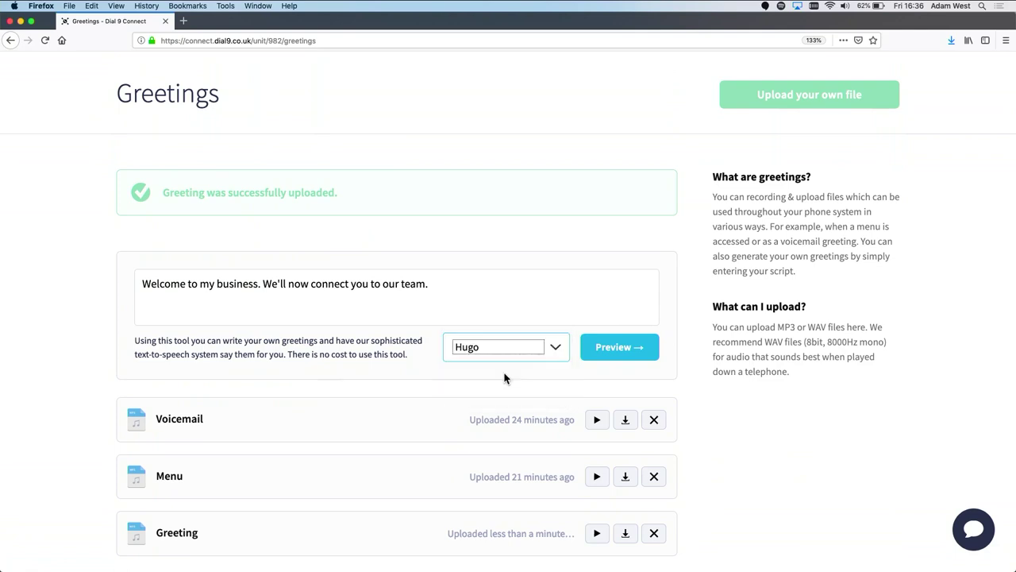
click(625, 419)
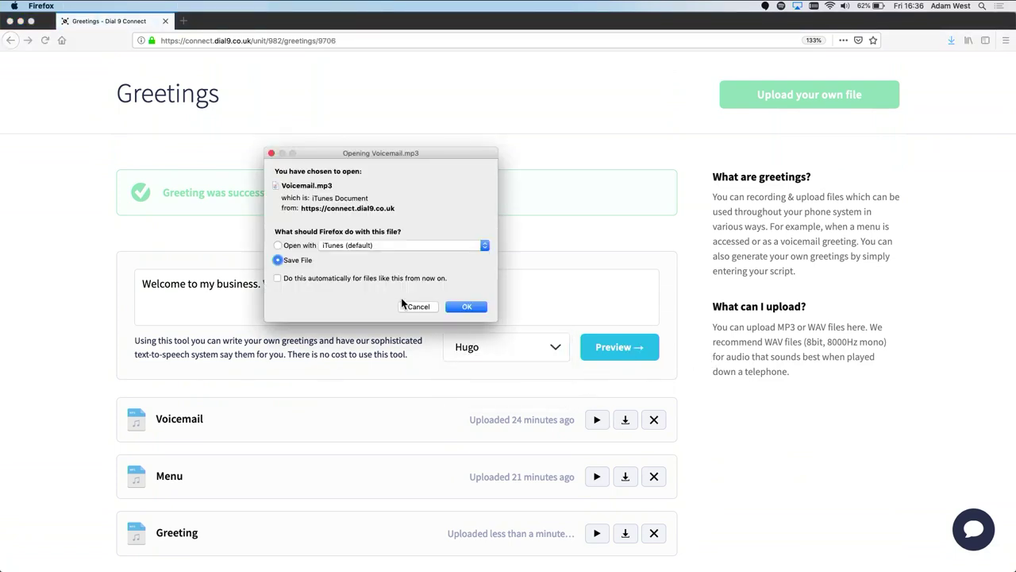
click(418, 307)
click(635, 346)
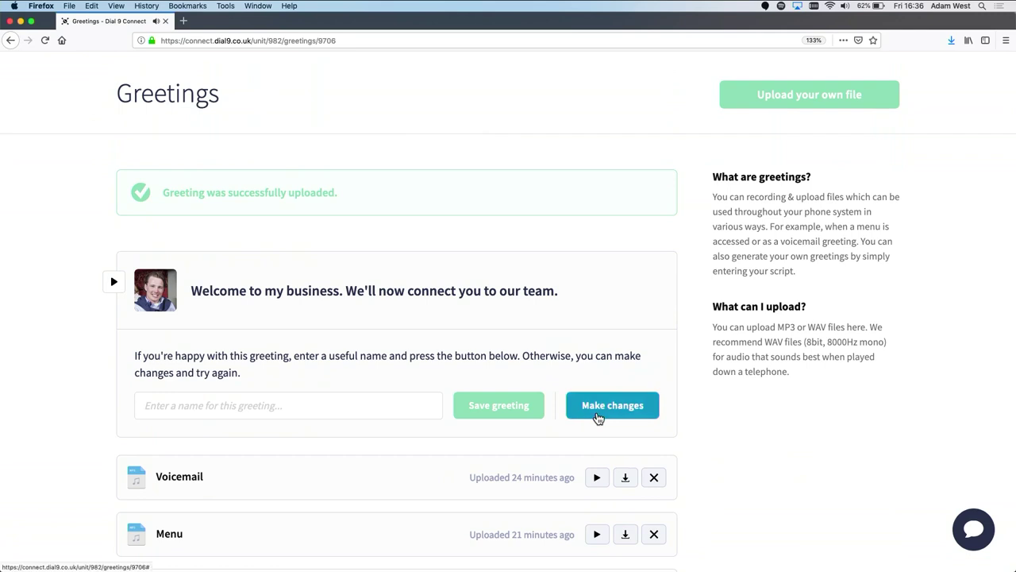
Step: Switch the greeting voice to Anna and generate a new preview
click(598, 417)
click(524, 357)
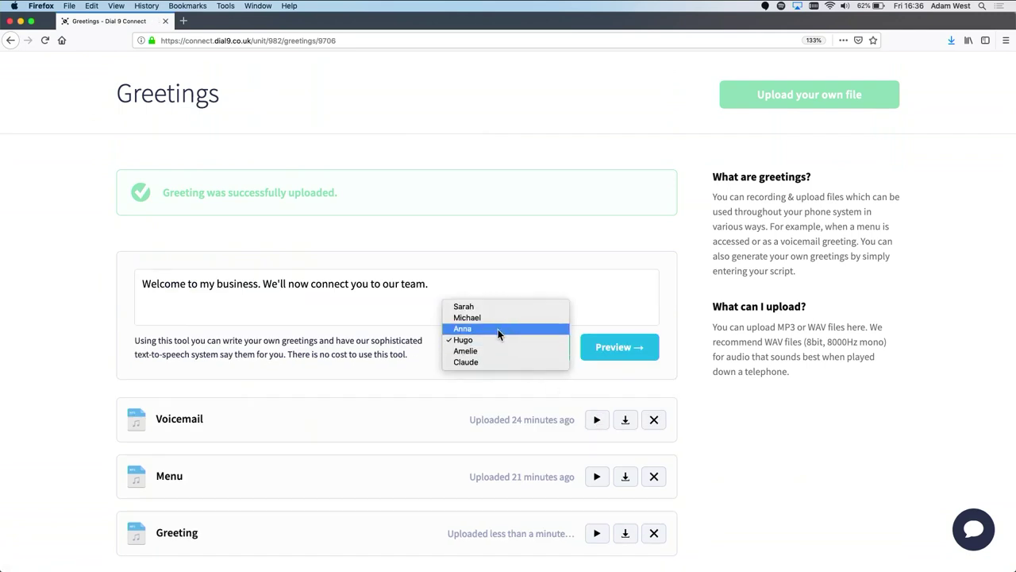
click(498, 328)
click(631, 347)
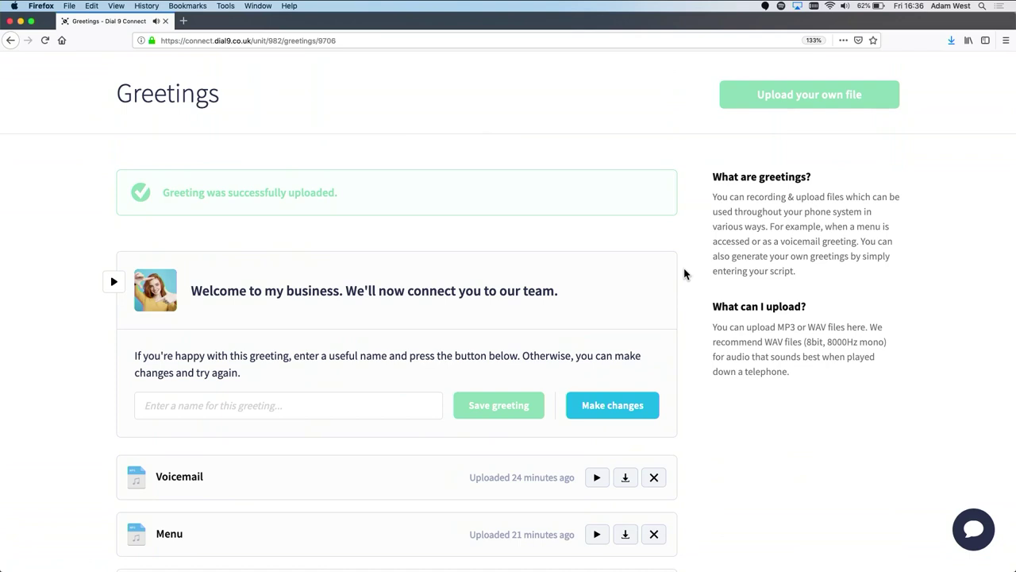
Step: Save the greeting as 'Welcome greeting' and check it in the greetings list
click(343, 407)
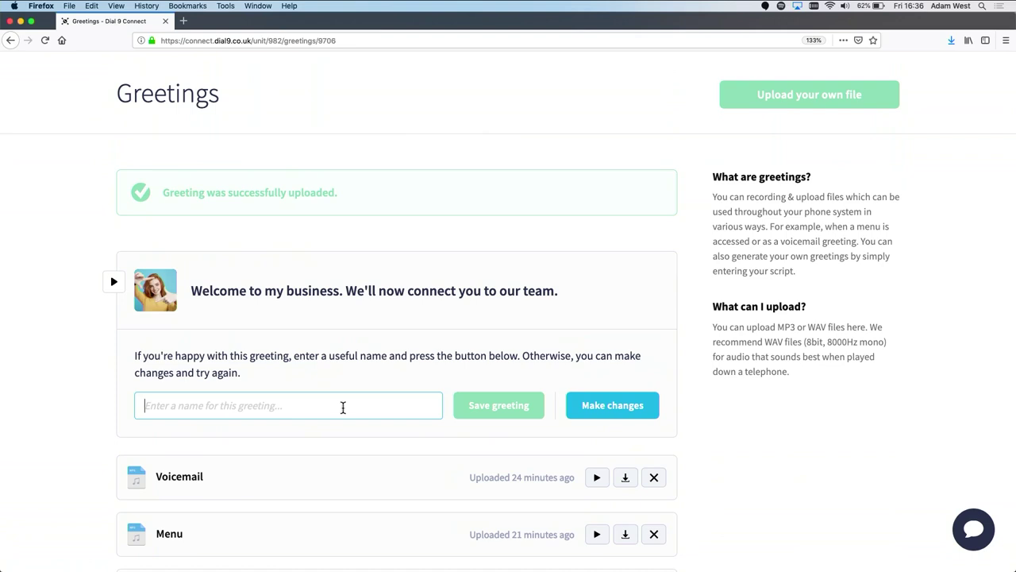
text(Welcome greeting)
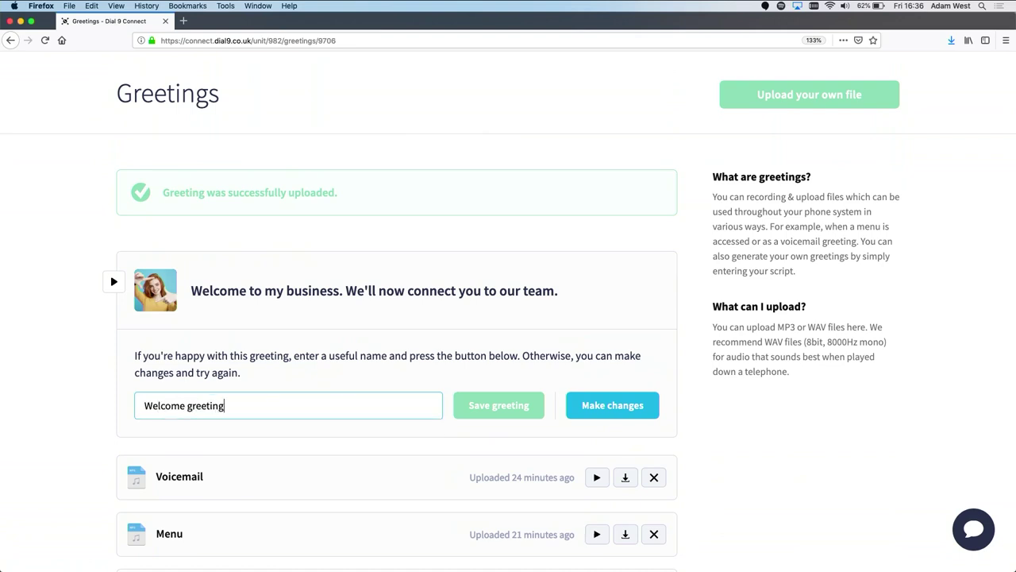
click(516, 406)
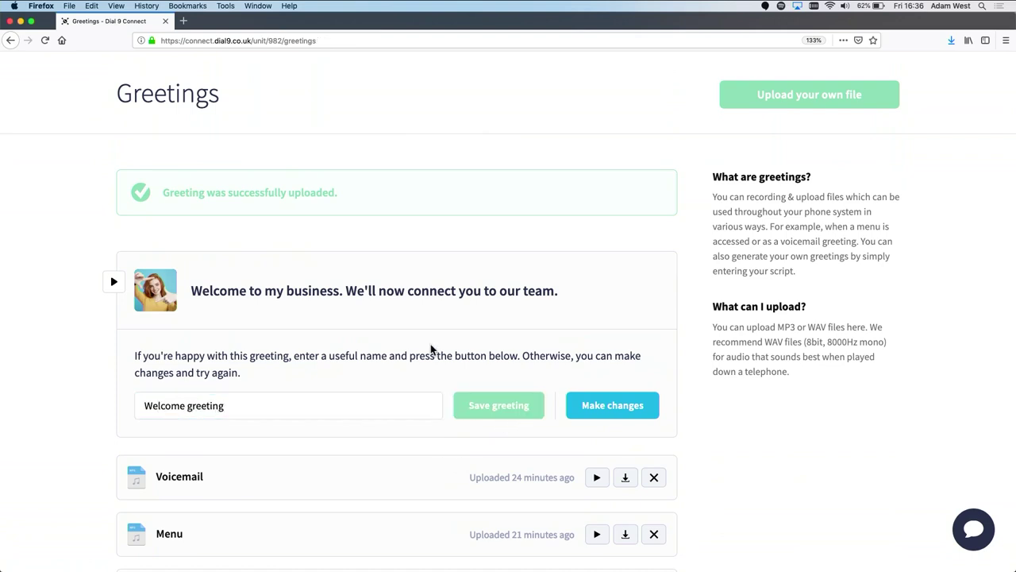
scroll(430, 349, down, 5)
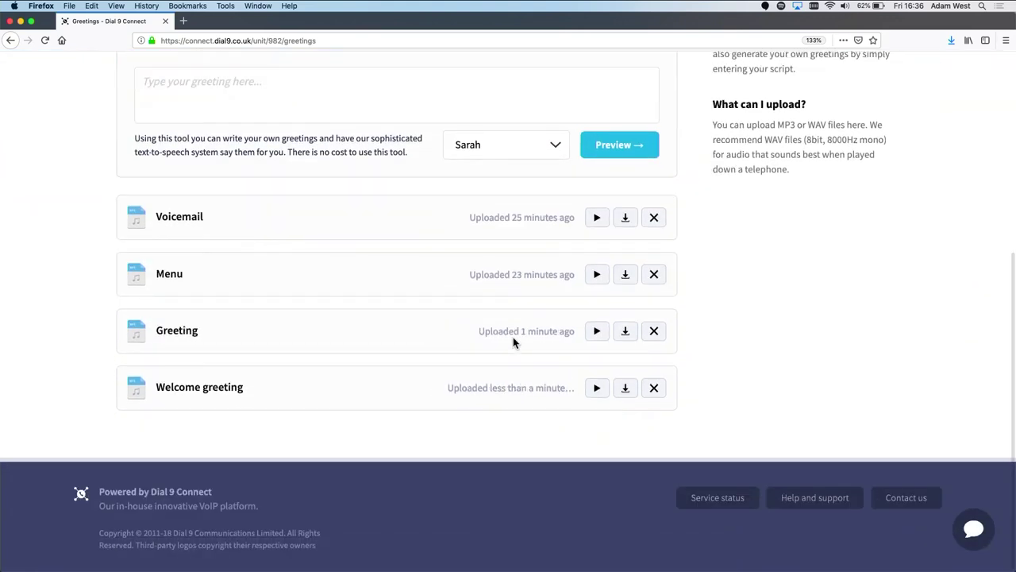
scroll(513, 340, up, 2)
scroll(513, 340, up, 2)
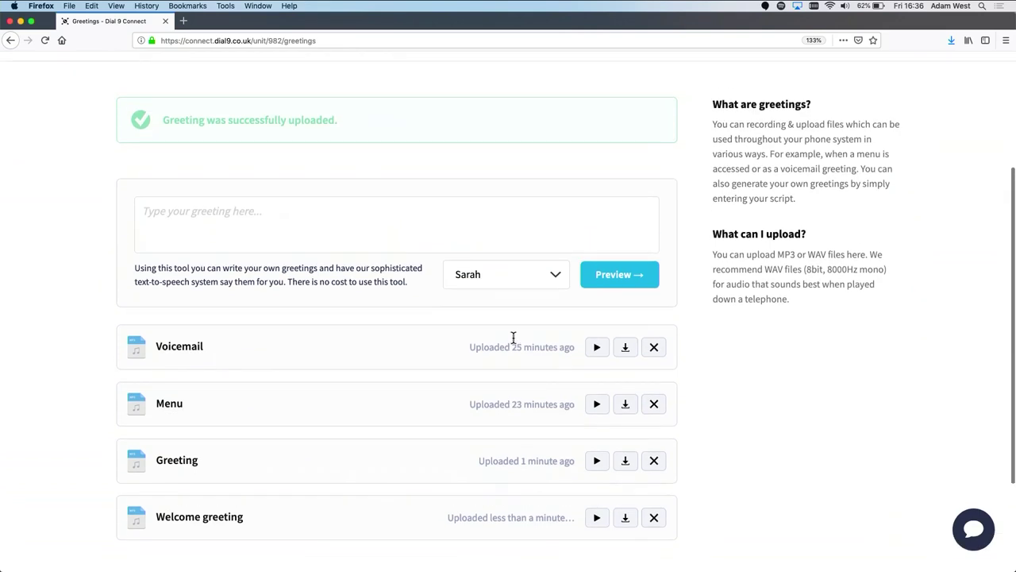
scroll(513, 339, down, 1)
scroll(513, 340, up, 2)
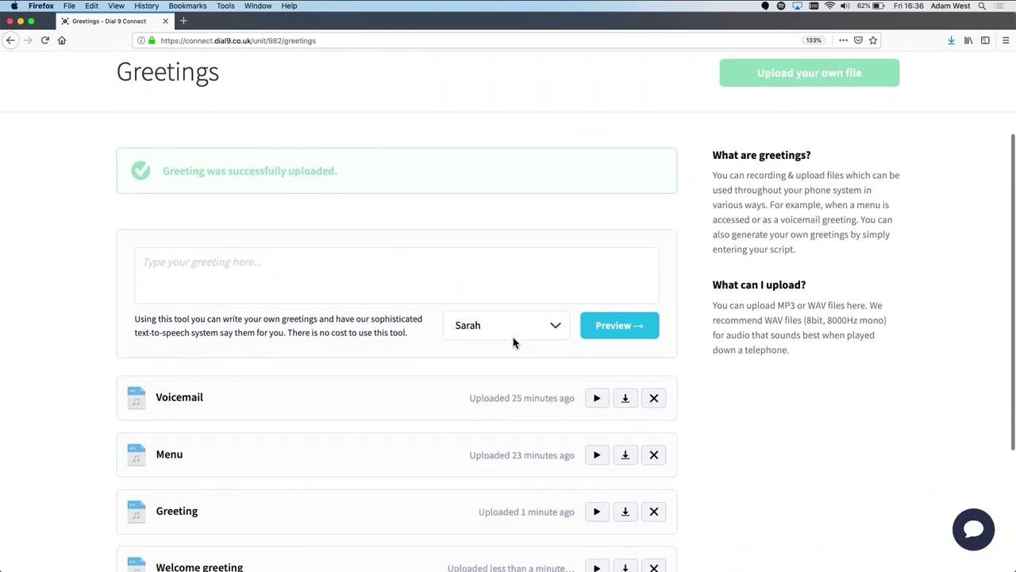
scroll(512, 340, down, 2)
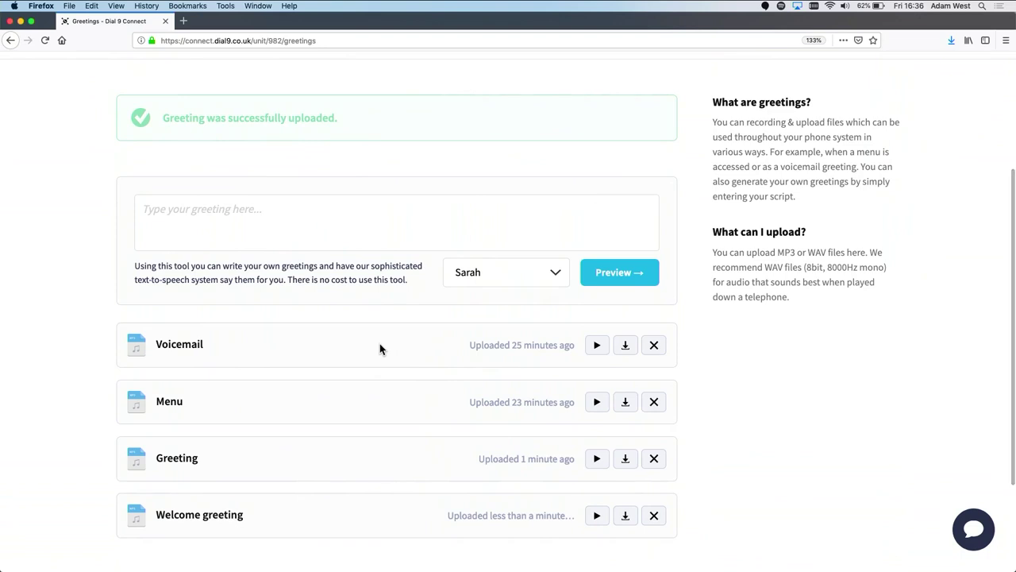
scroll(380, 348, up, 4)
Step: In the Main voicemail box's mailbox settings, keep Voicemail as the voicemail greeting
mouse_move(163, 117)
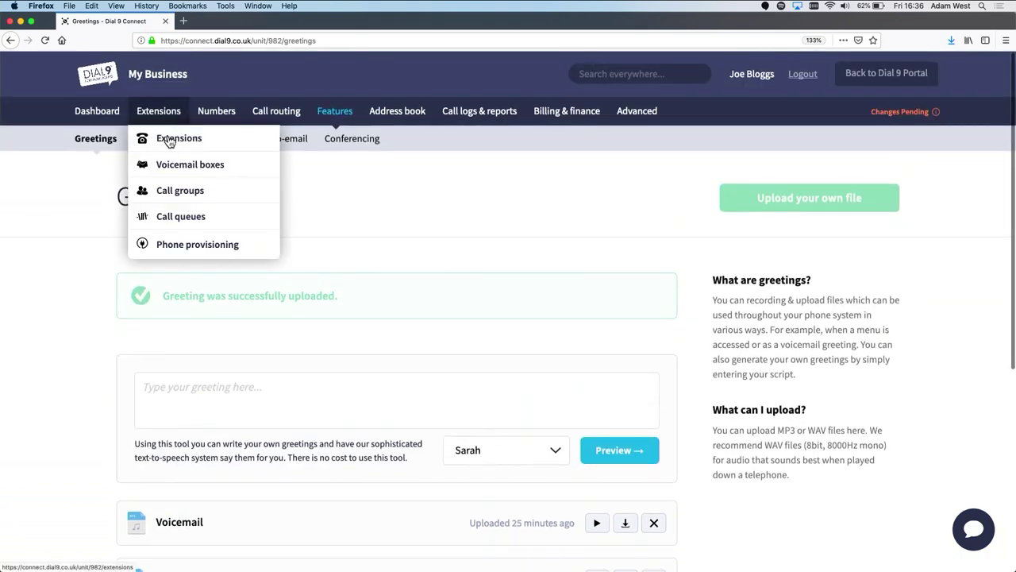
click(181, 163)
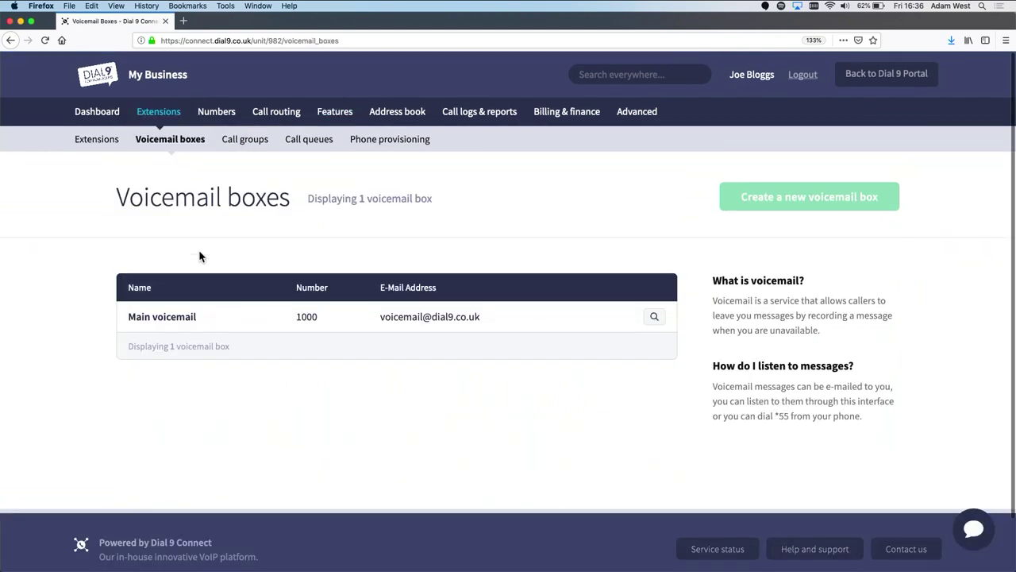
click(169, 324)
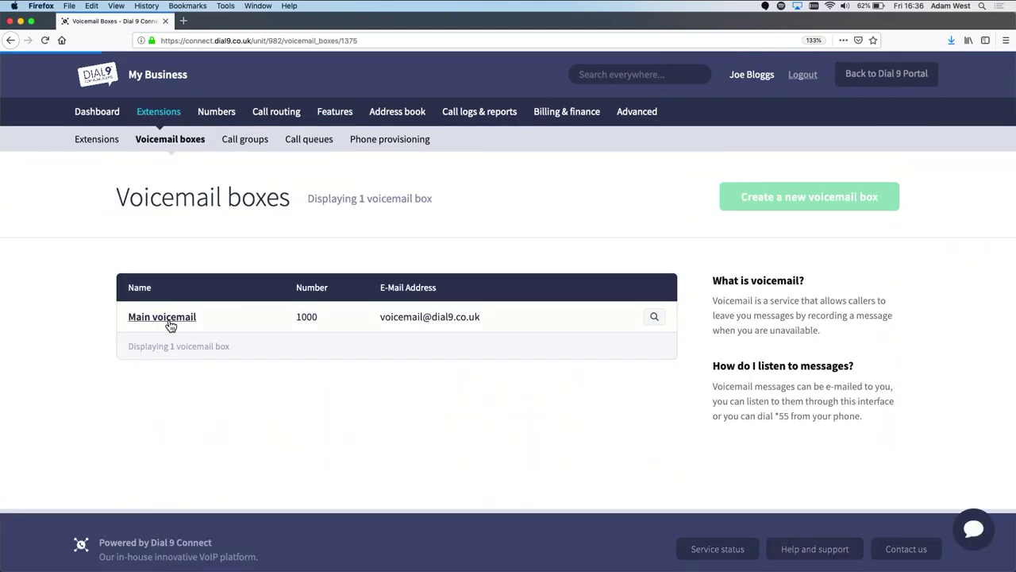
click(222, 255)
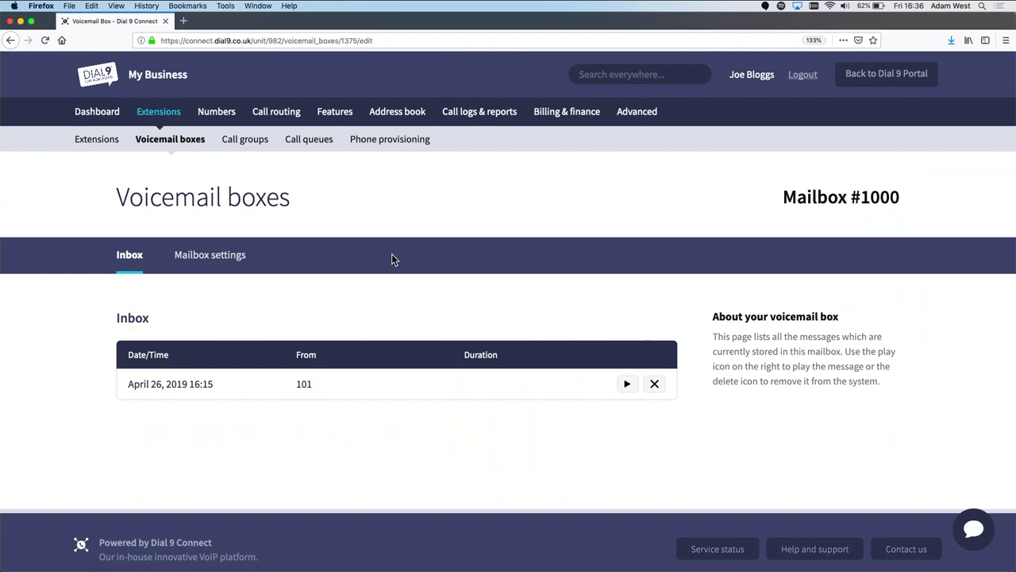
scroll(393, 254, down, 5)
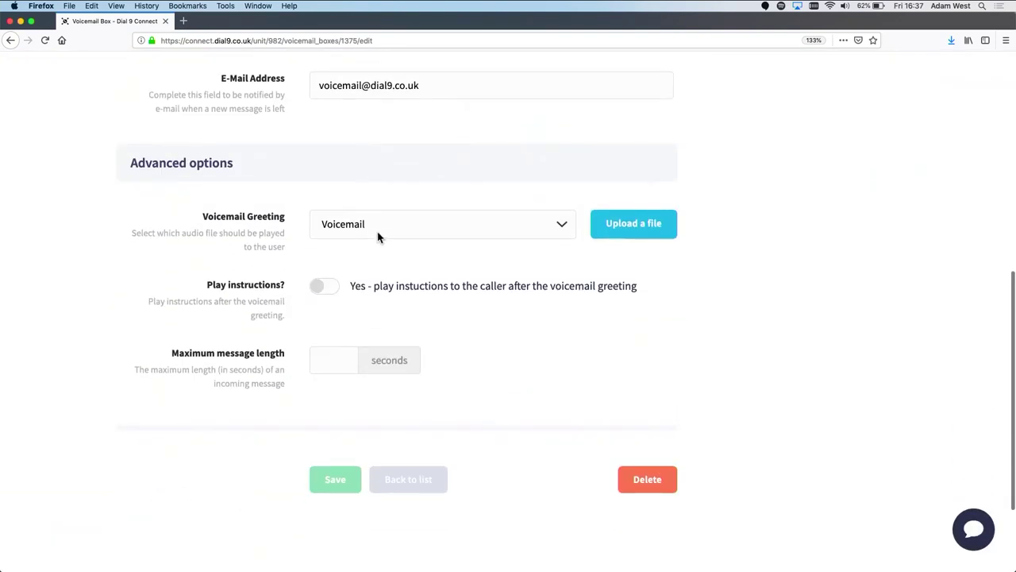
click(378, 236)
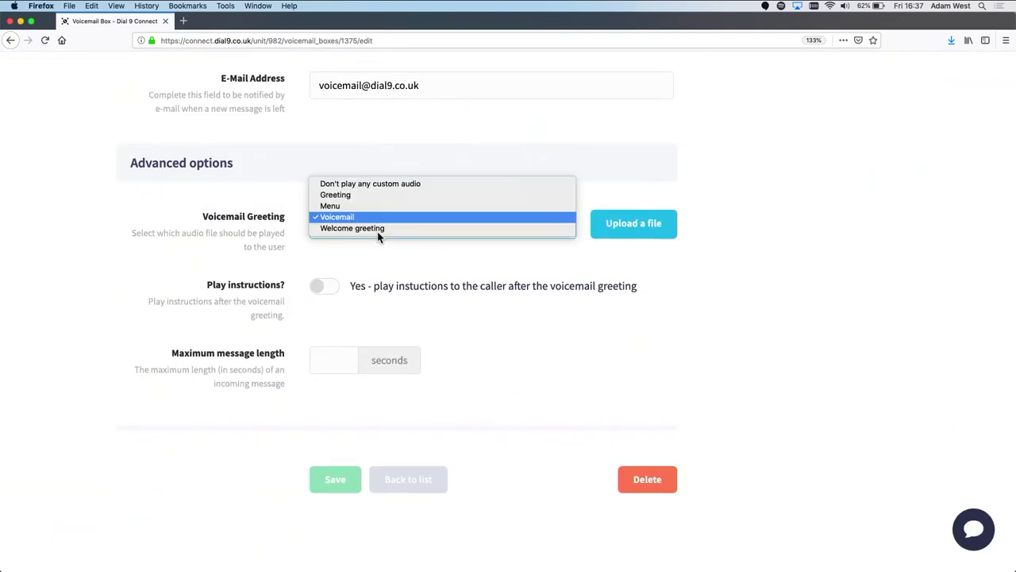
click(415, 279)
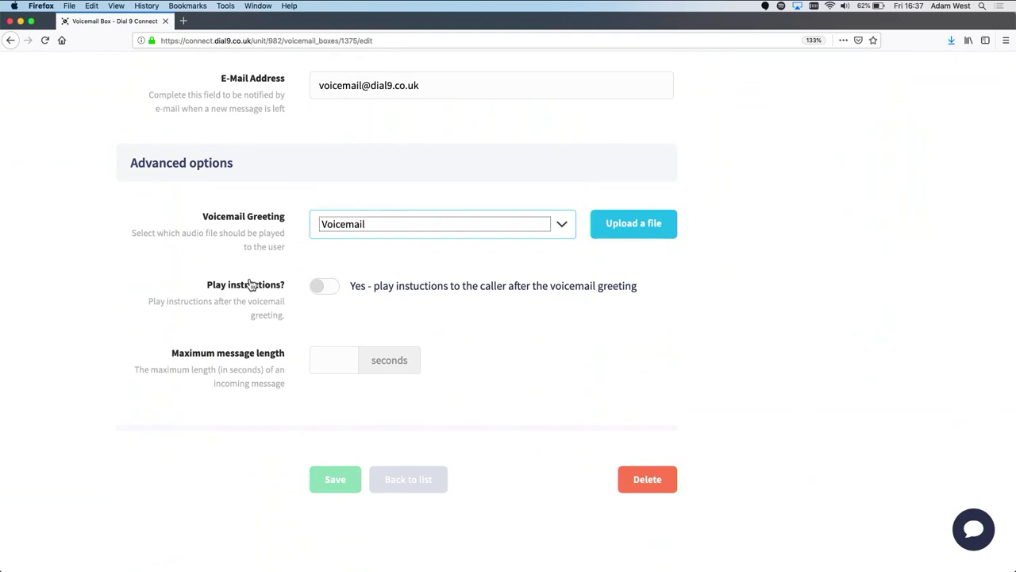
scroll(386, 278, up, 5)
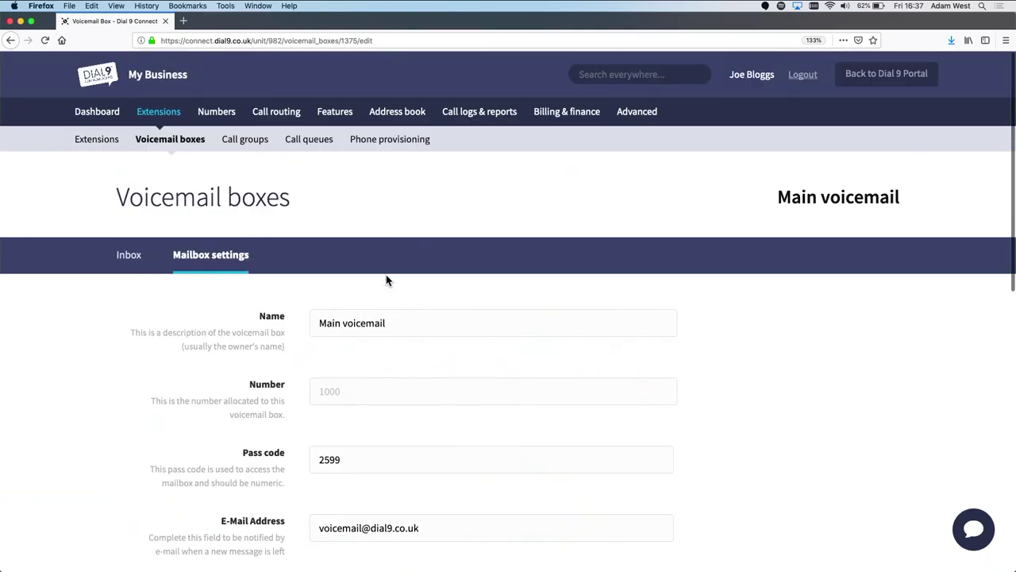